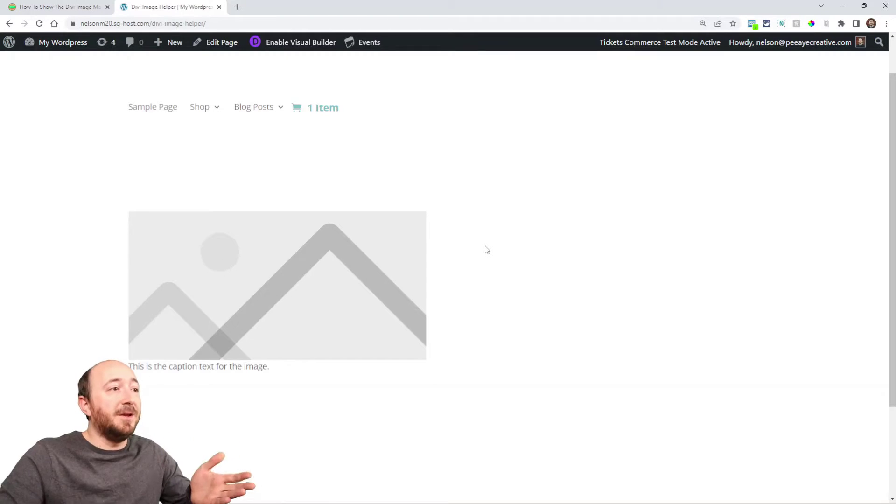
Select the caption under the image, then switch to the Image module caption tutorial.
{"action": "triple_click", "coordinate": [222, 365]}
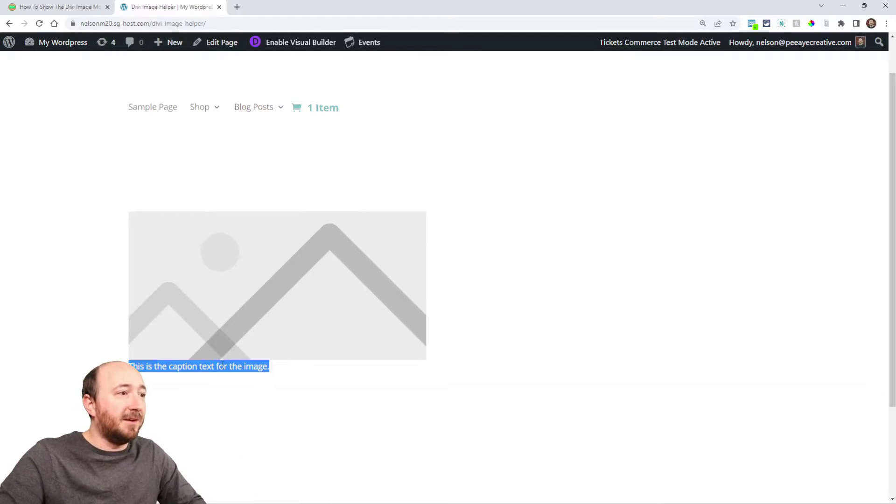
{"action": "left_click", "coordinate": [250, 338]}
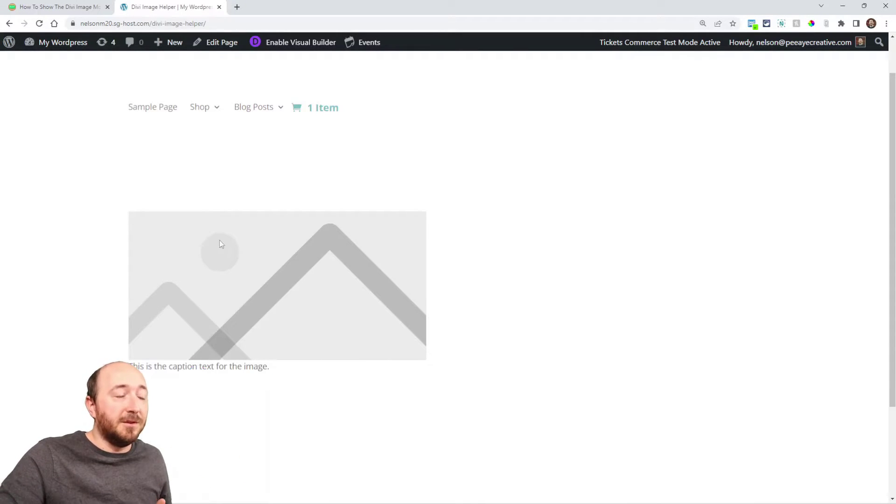
{"action": "left_click", "coordinate": [56, 6]}
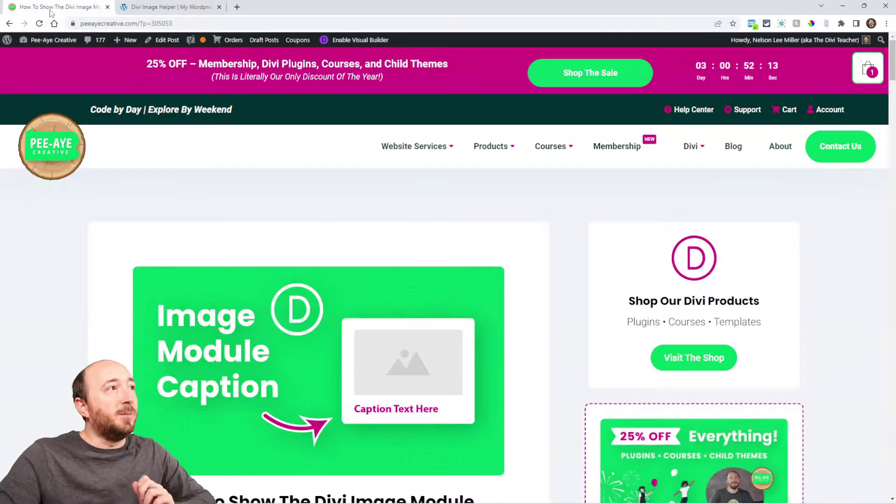
Scroll the tutorial down to step 1, setting the caption in the Media Library.
{"action": "scroll", "coordinate": [467, 296], "scroll_direction": "down", "scroll_amount": 10}
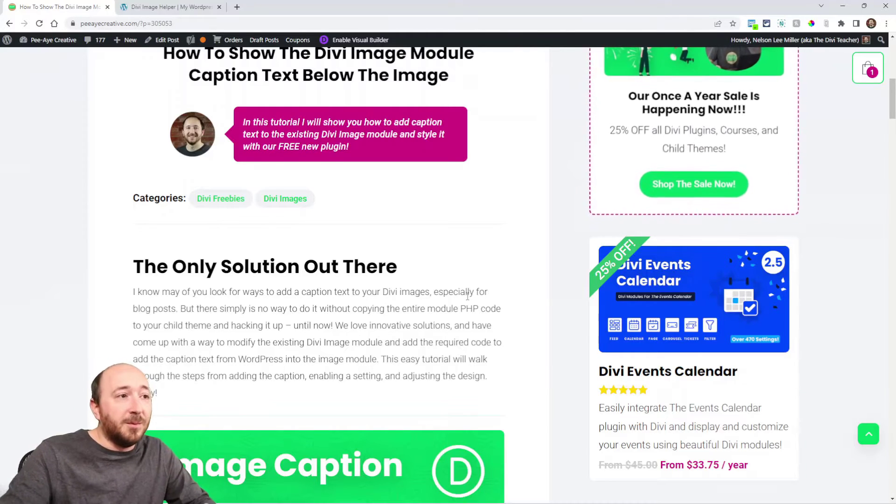
{"action": "scroll", "coordinate": [468, 295], "scroll_direction": "down", "scroll_amount": 4}
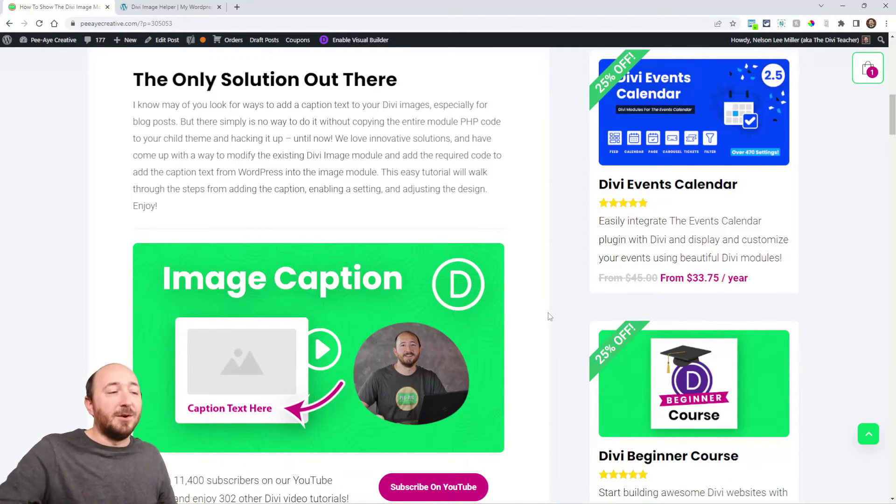
{"action": "scroll", "coordinate": [550, 317], "scroll_direction": "down", "scroll_amount": 4}
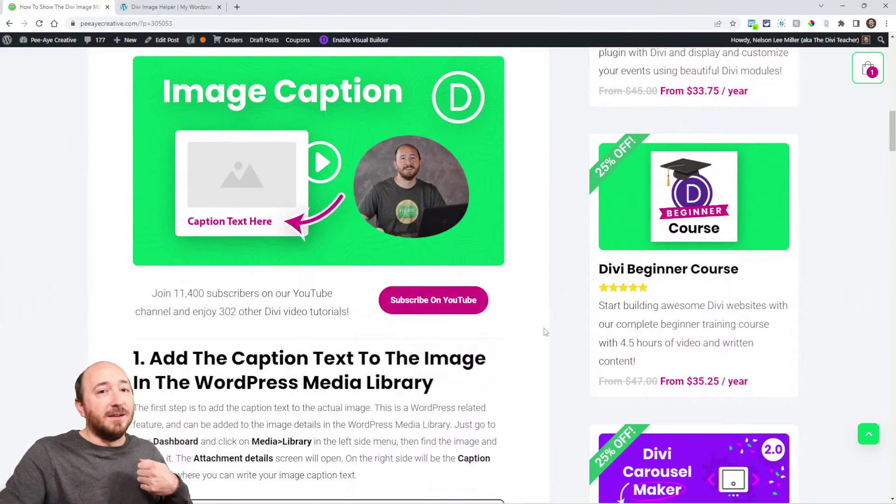
{"action": "scroll", "coordinate": [546, 332], "scroll_direction": "down", "scroll_amount": 3}
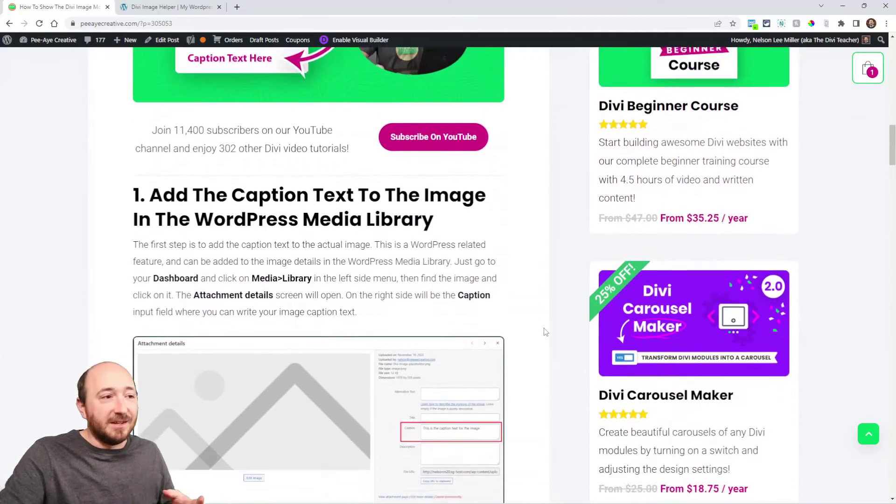
{"action": "scroll", "coordinate": [546, 332], "scroll_direction": "down", "scroll_amount": 2}
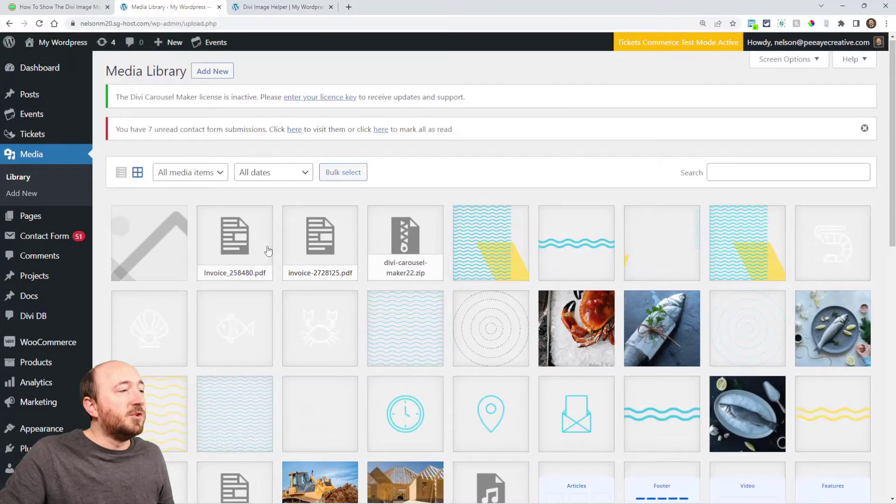
{"action": "scroll", "coordinate": [268, 252], "scroll_direction": "down", "scroll_amount": 1}
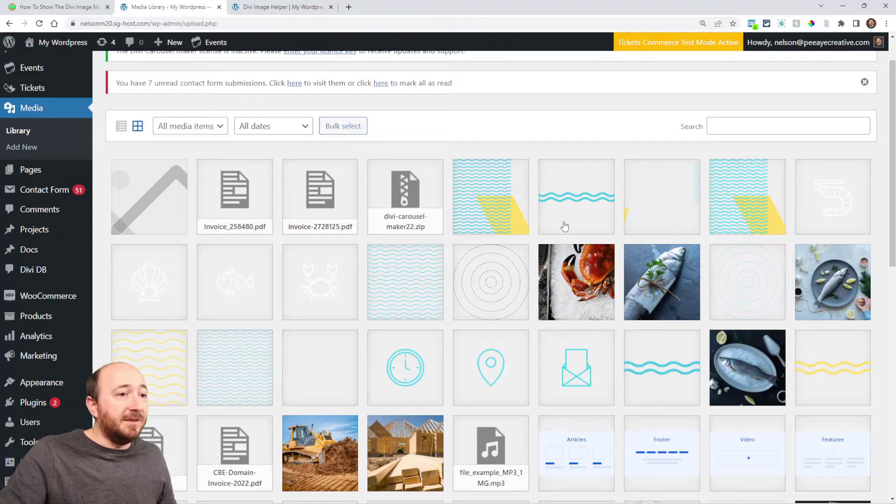
Open Attachment details for Divi-Image-placeholder.png and check its Alternative Text and Title fields.
{"action": "left_click", "coordinate": [159, 214]}
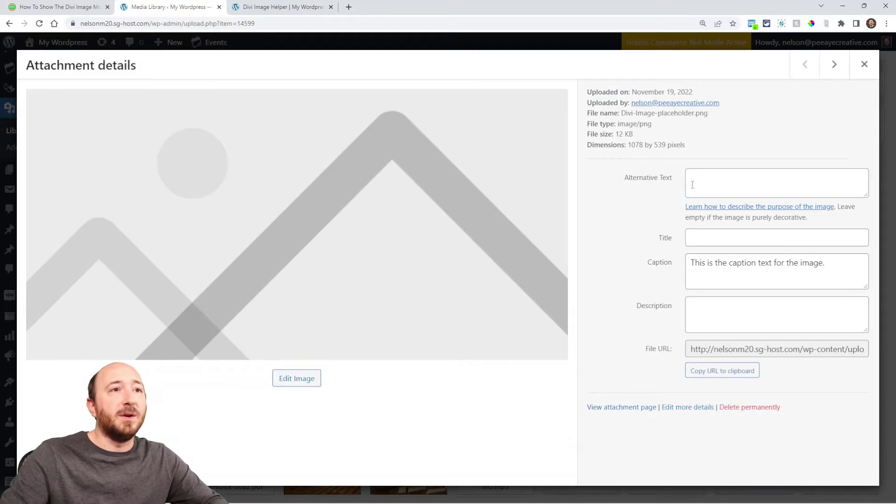
{"action": "left_click", "coordinate": [712, 184]}
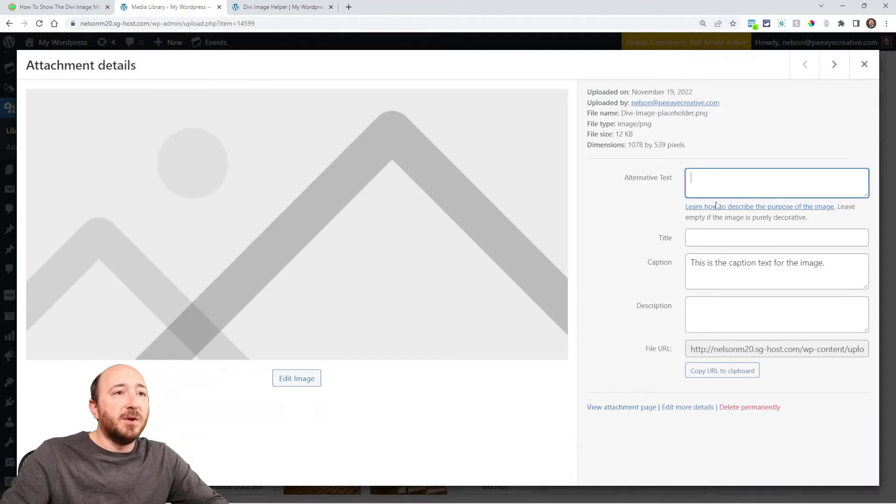
{"action": "left_click", "coordinate": [699, 237]}
{"action": "left_click", "coordinate": [698, 295]}
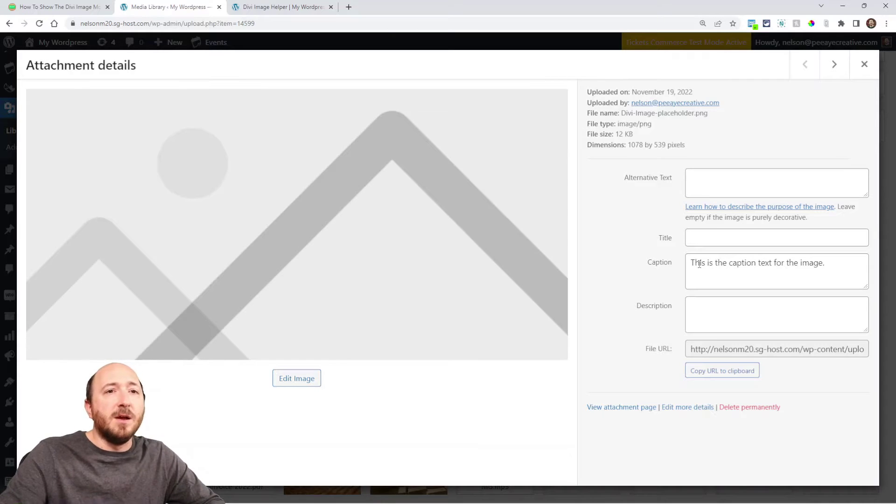
Select the caption 'This is the caption text for the image.' and return to Divi Image Helper.
{"action": "left_click", "coordinate": [718, 264]}
{"action": "key", "text": "ctrl+a"}
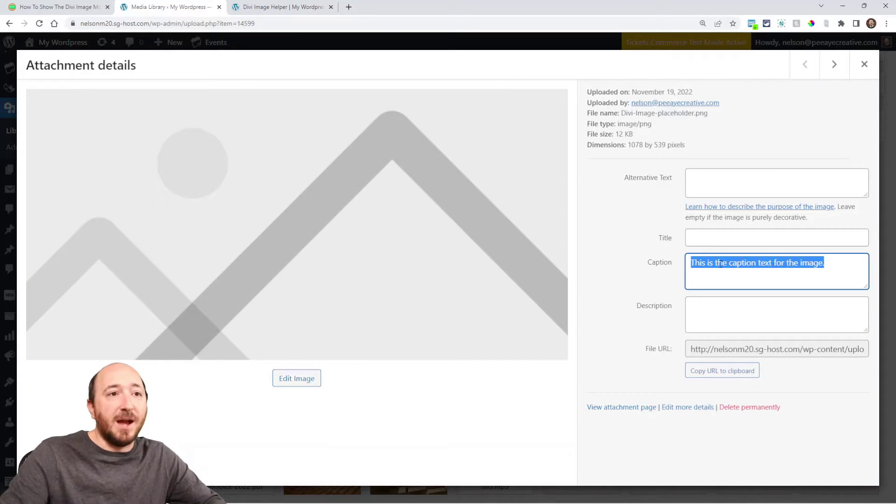
{"action": "left_click", "coordinate": [697, 273]}
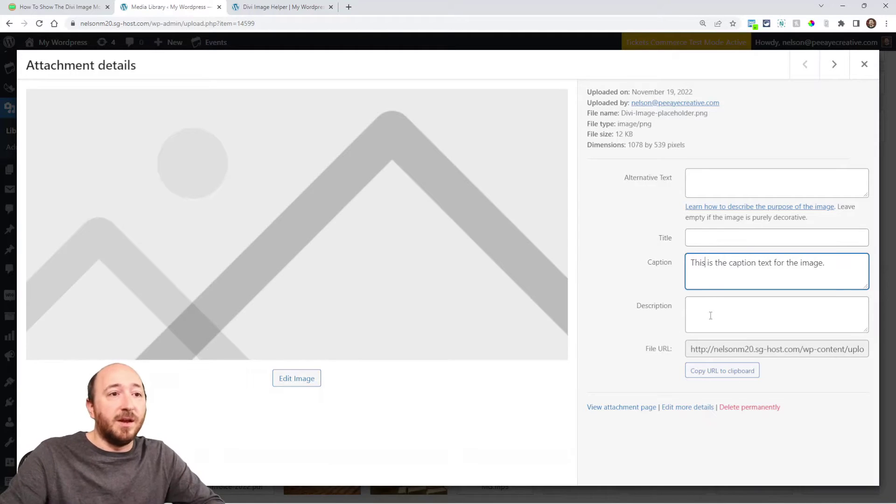
{"action": "left_click", "coordinate": [711, 315]}
{"action": "left_click", "coordinate": [714, 264]}
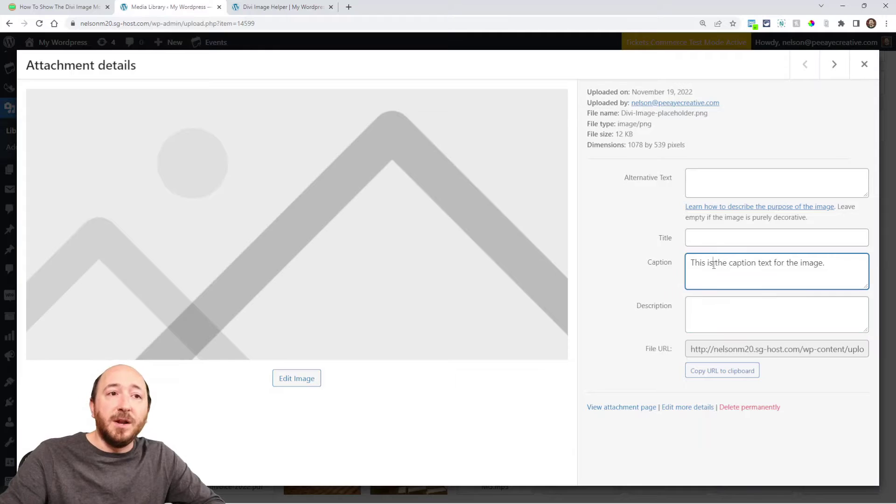
{"action": "key", "text": "ctrl+a"}
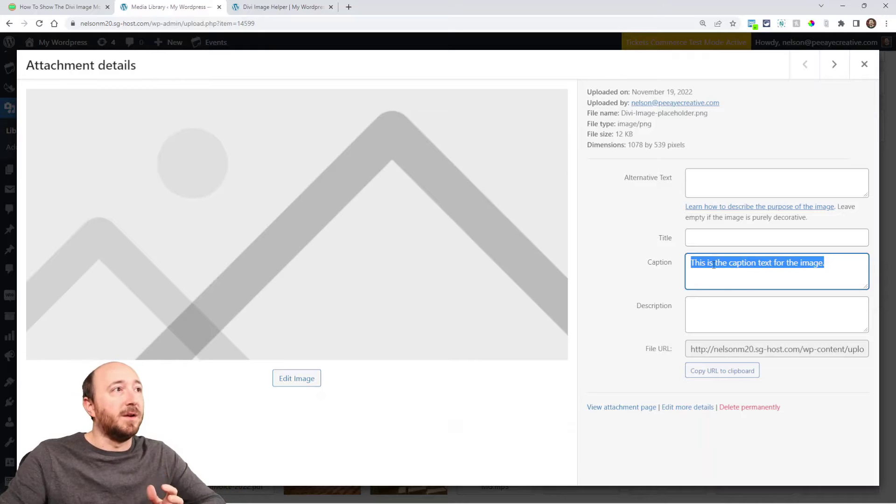
{"action": "left_click", "coordinate": [283, 7]}
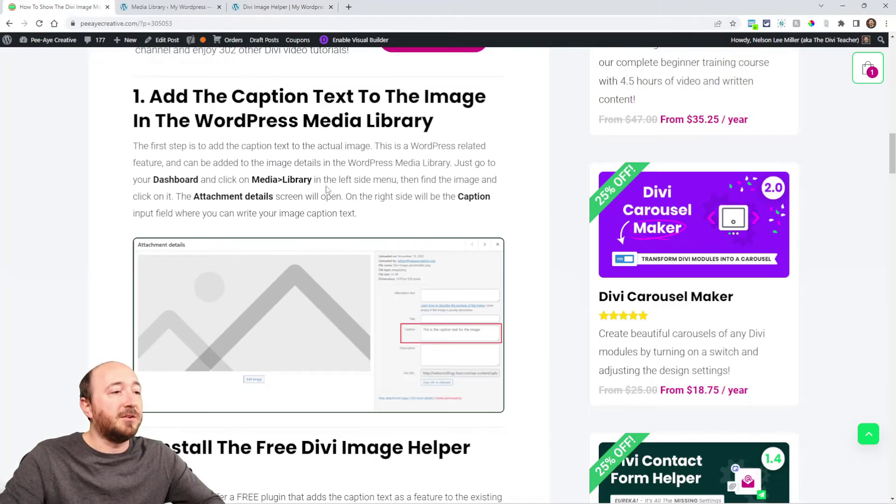
Scroll the tutorial to step 3, 'Enable The Caption Text For A Divi Image Module'.
{"action": "scroll", "coordinate": [327, 190], "scroll_direction": "down", "scroll_amount": 3}
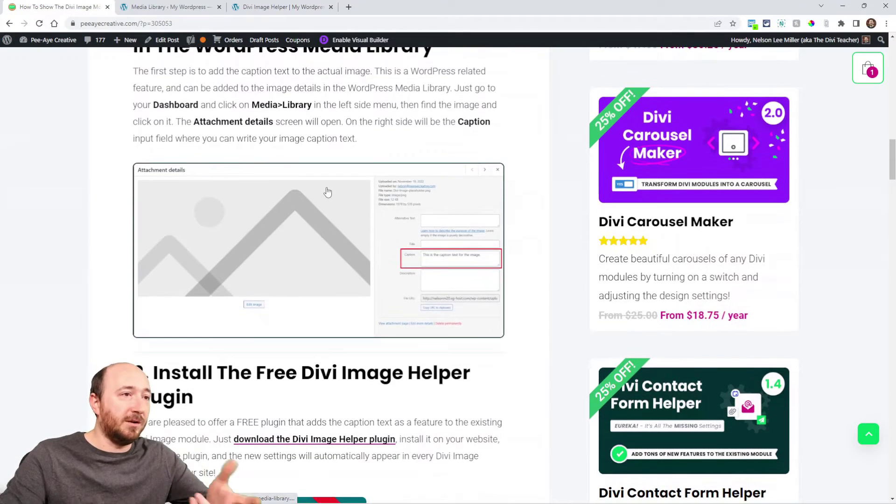
{"action": "scroll", "coordinate": [328, 191], "scroll_direction": "down", "scroll_amount": 3}
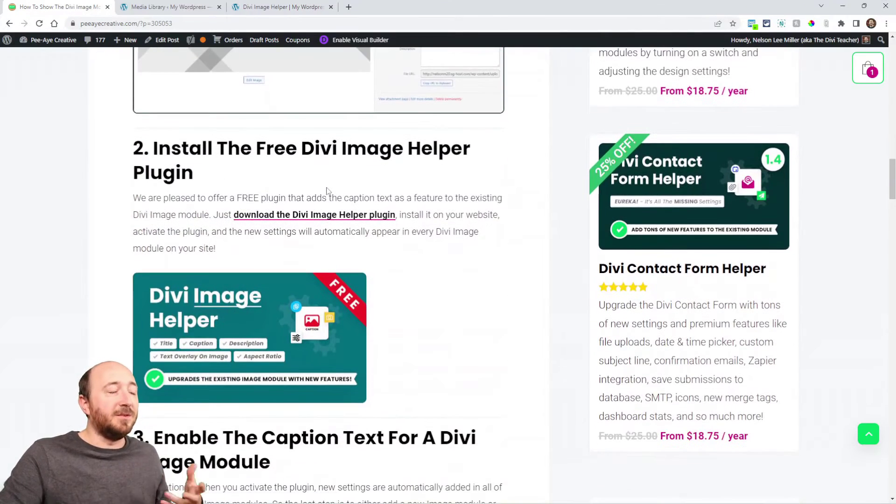
{"action": "scroll", "coordinate": [328, 191], "scroll_direction": "down", "scroll_amount": 2}
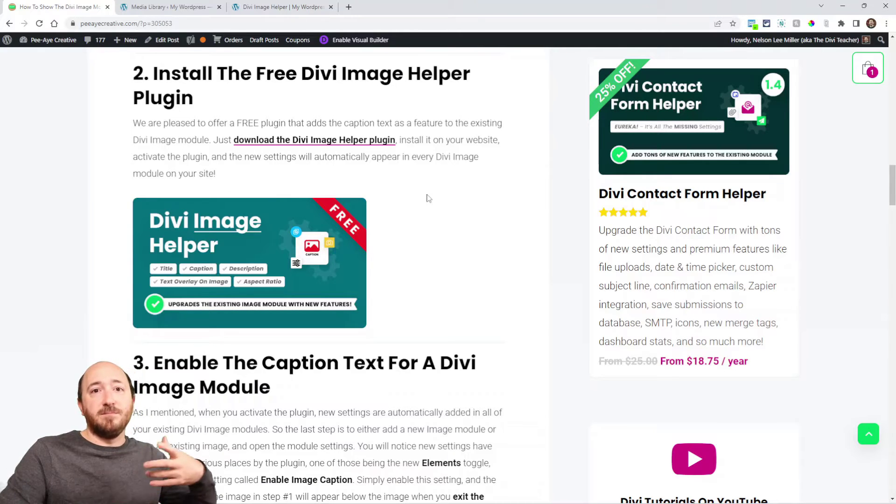
{"action": "scroll", "coordinate": [427, 201], "scroll_direction": "down", "scroll_amount": 6}
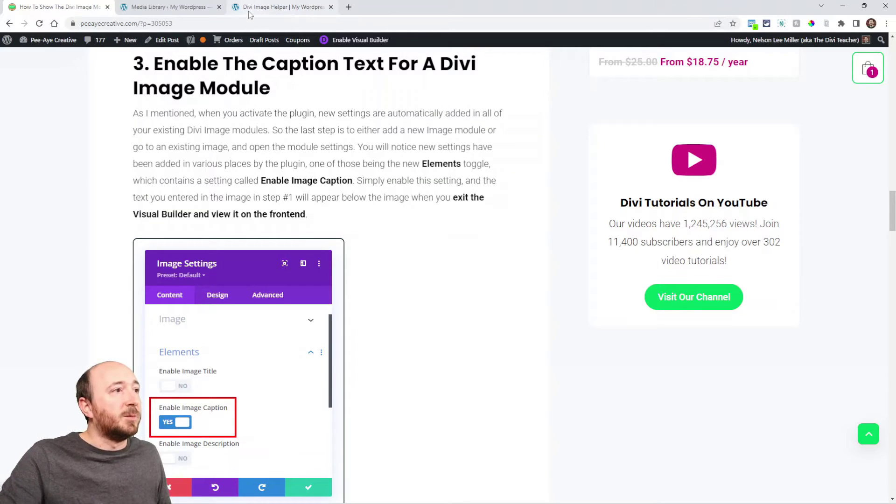
{"action": "mouse_move", "coordinate": [250, 15]}
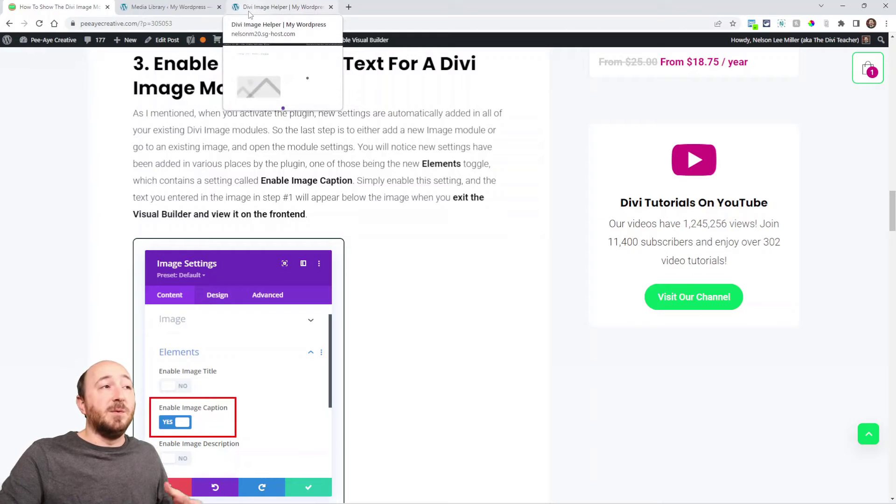
Open the placeholder Image module's settings and view the Image Aspect Ratio options.
{"action": "left_click", "coordinate": [251, 11]}
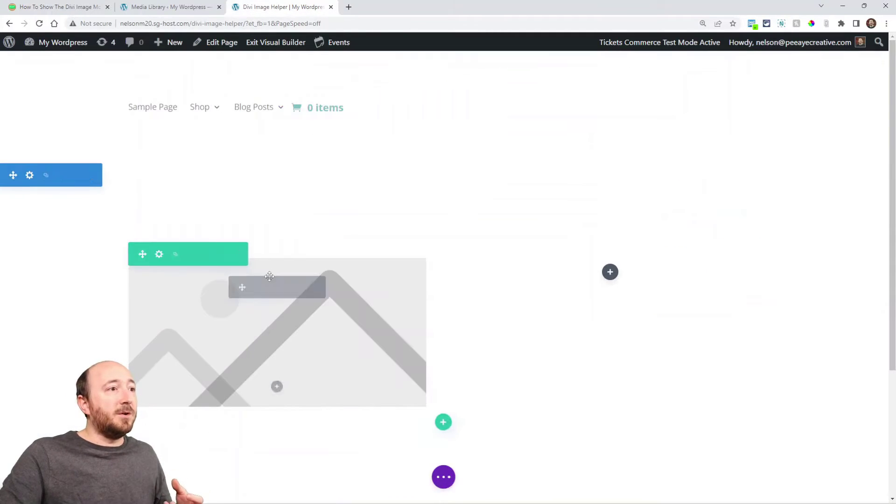
{"action": "left_click", "coordinate": [256, 239]}
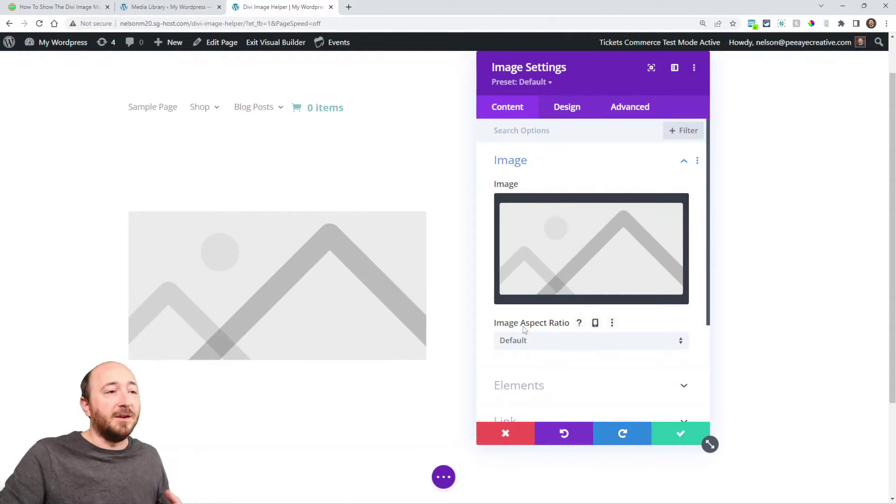
{"action": "left_click", "coordinate": [547, 345]}
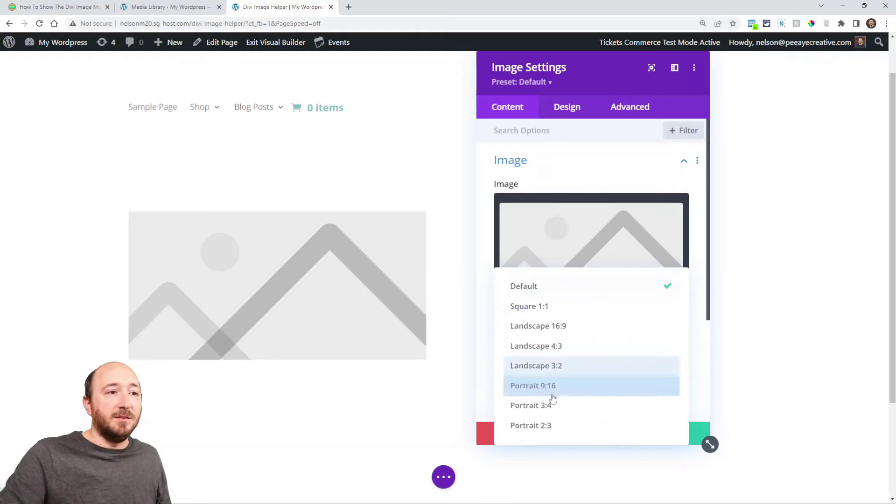
Under Elements, set Enable Image Caption to YES, keeping Title and Description NO.
{"action": "scroll", "coordinate": [560, 350], "scroll_direction": "down", "scroll_amount": 3}
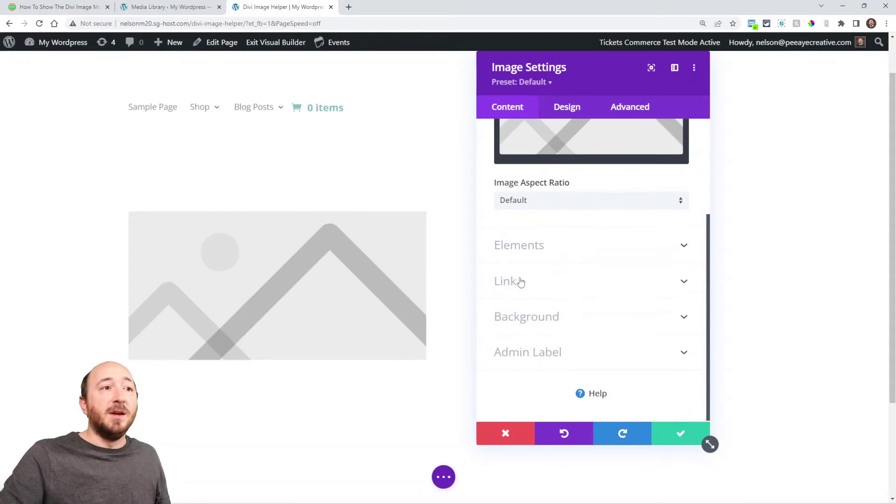
{"action": "left_click", "coordinate": [530, 248]}
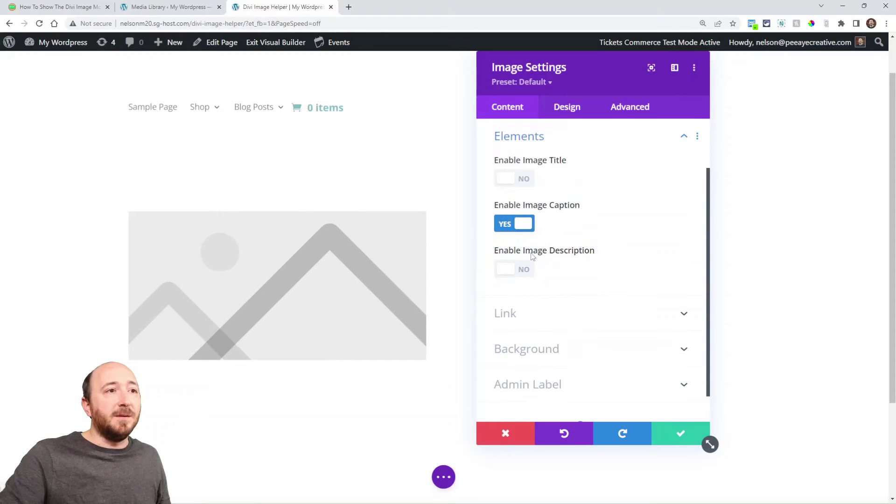
{"action": "left_click", "coordinate": [522, 224]}
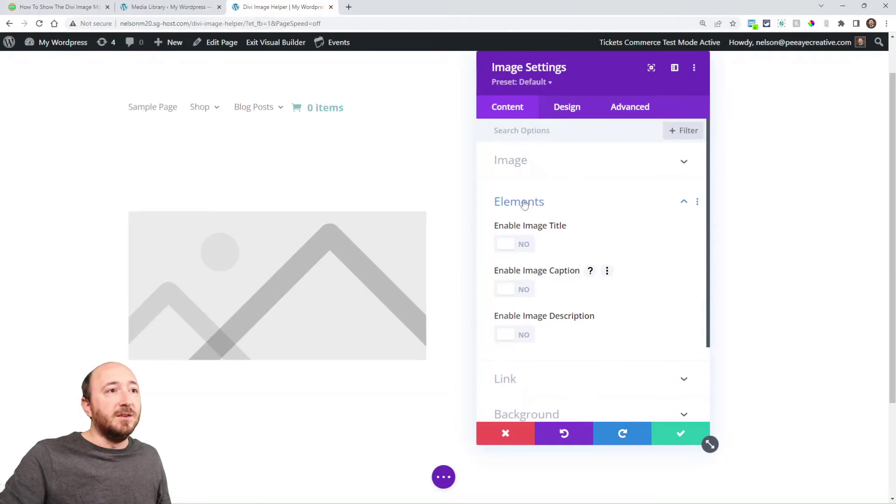
{"action": "left_click", "coordinate": [524, 202]}
{"action": "left_click", "coordinate": [541, 208]}
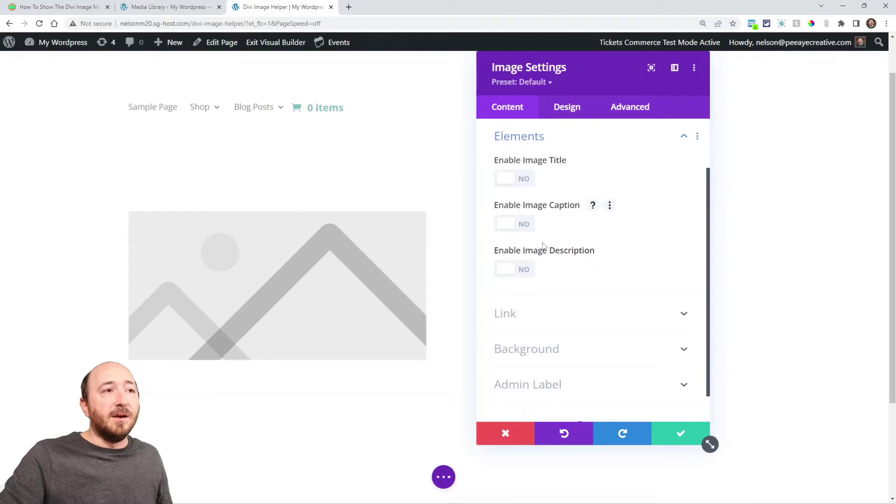
{"action": "left_click", "coordinate": [513, 183]}
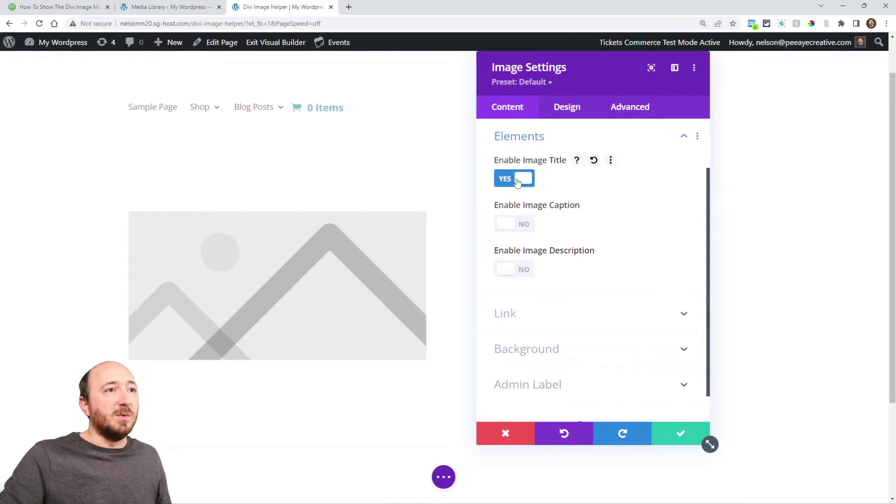
{"action": "left_click", "coordinate": [513, 182]}
{"action": "left_click", "coordinate": [515, 229]}
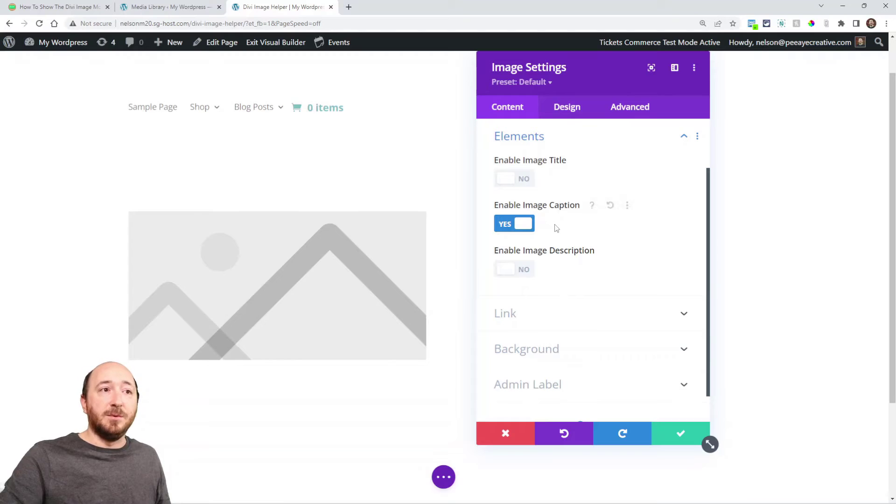
{"action": "left_click", "coordinate": [590, 206]}
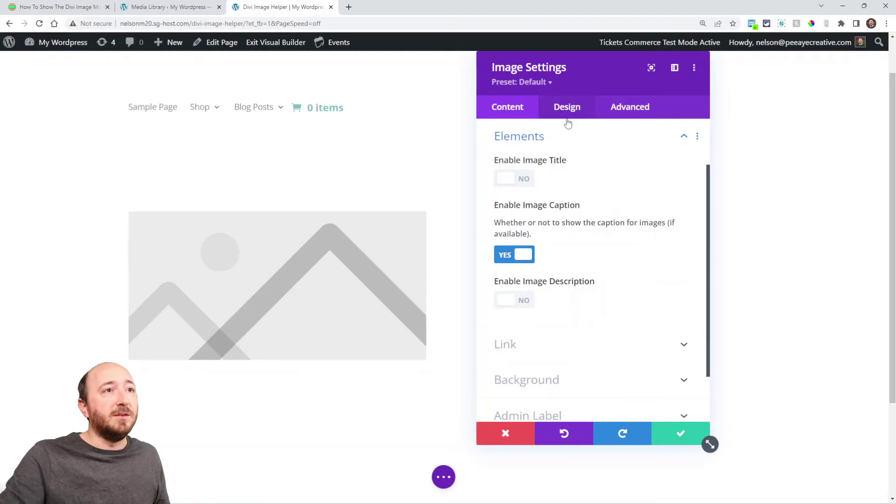
Read further in the caption tutorial, then return to the builder page.
{"action": "left_click", "coordinate": [56, 6]}
{"action": "scroll", "coordinate": [225, 279], "scroll_direction": "down", "scroll_amount": 6}
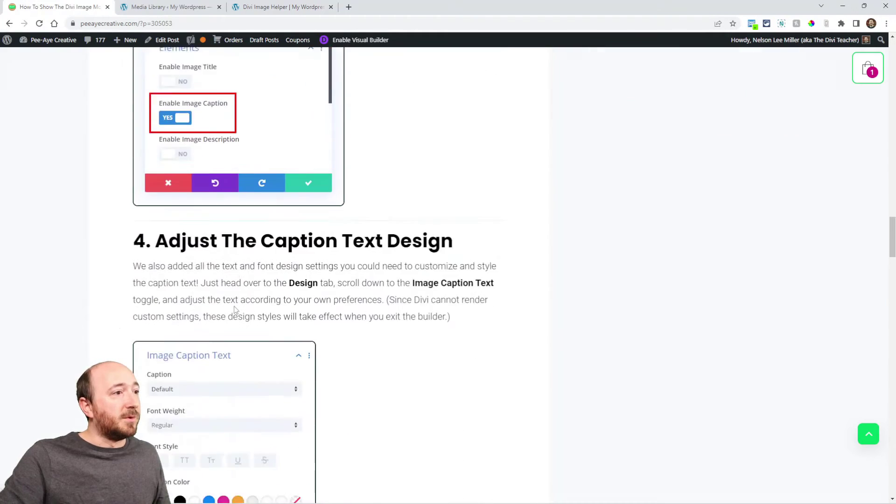
{"action": "scroll", "coordinate": [235, 309], "scroll_direction": "down", "scroll_amount": 3}
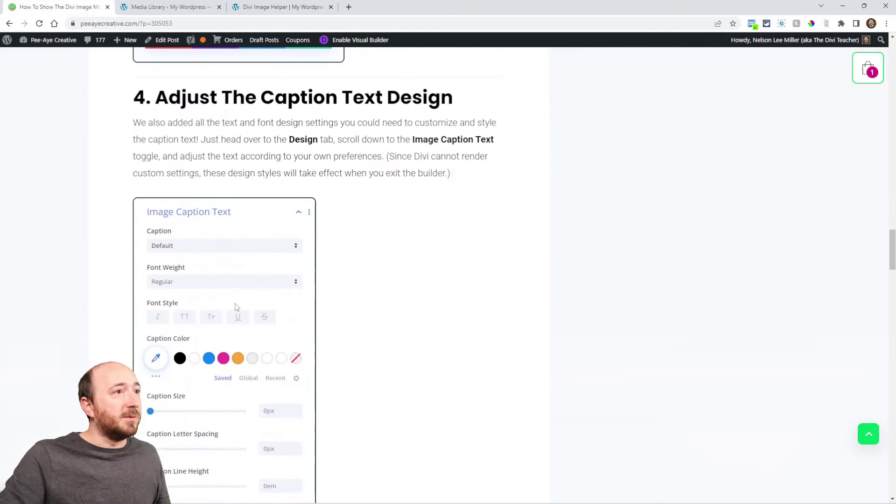
{"action": "left_click", "coordinate": [269, 4]}
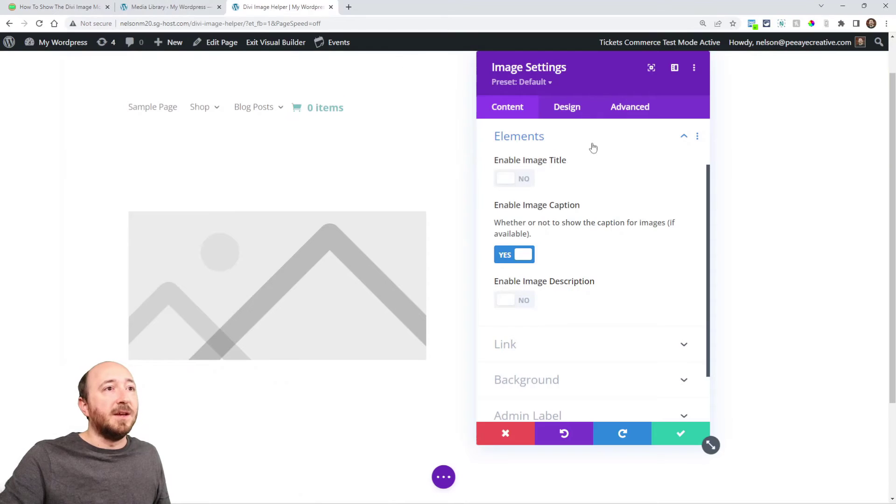
Make the Image Caption Text Bold, purple #8300e9 and 26px, then save the module settings.
{"action": "left_click", "coordinate": [565, 113]}
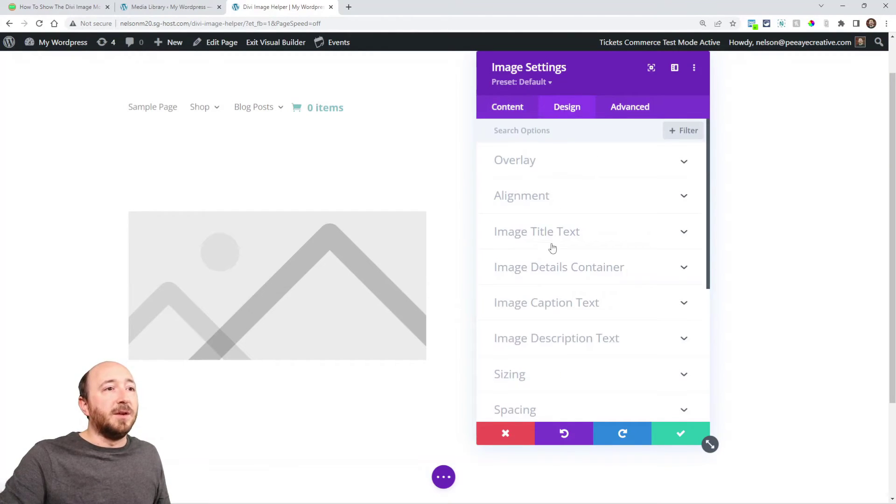
{"action": "left_click", "coordinate": [547, 313]}
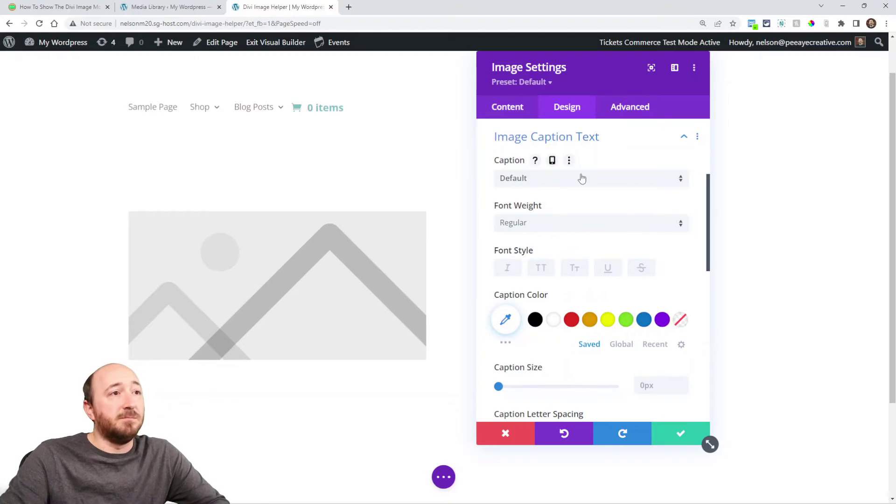
{"action": "left_click", "coordinate": [521, 225]}
{"action": "left_click", "coordinate": [522, 292]}
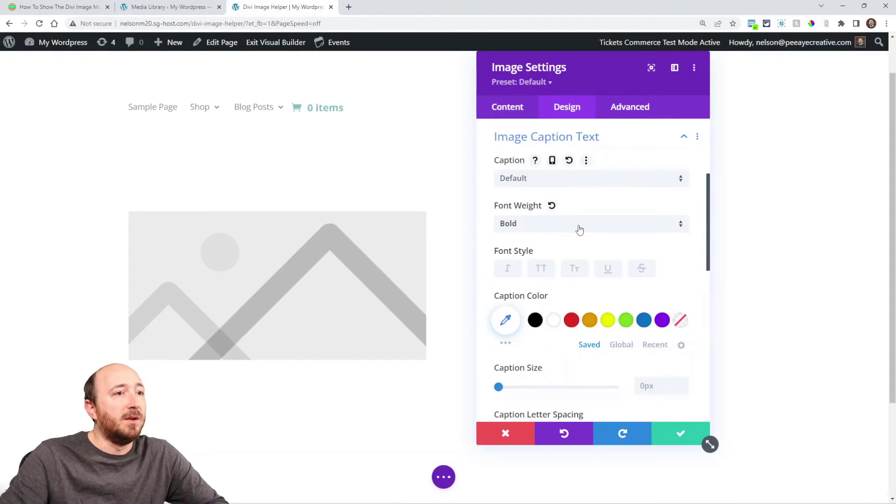
{"action": "scroll", "coordinate": [579, 229], "scroll_direction": "down", "scroll_amount": 1}
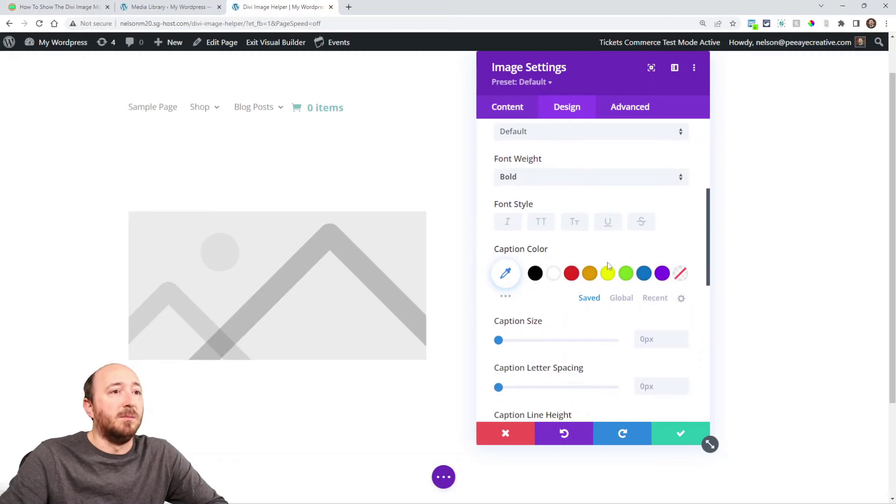
{"action": "left_click", "coordinate": [662, 274]}
{"action": "scroll", "coordinate": [556, 287], "scroll_direction": "down", "scroll_amount": 2}
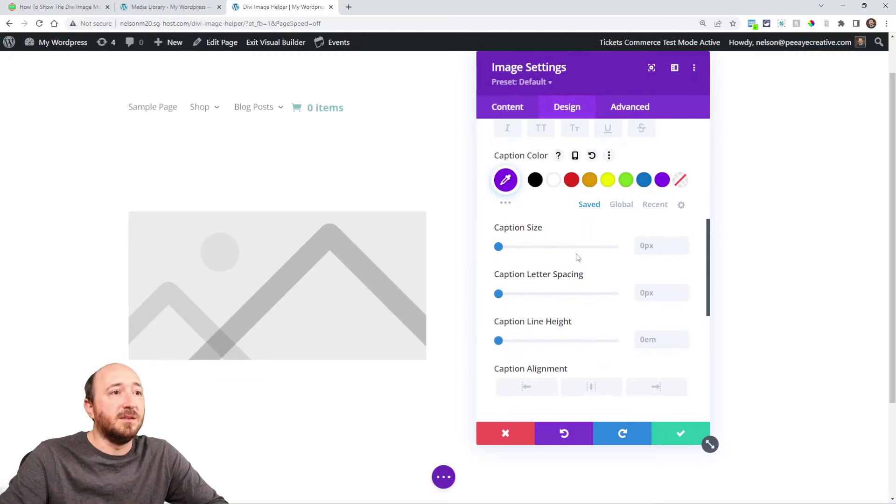
{"action": "left_click_drag", "start_coordinate": [499, 247], "coordinate": [529, 253]}
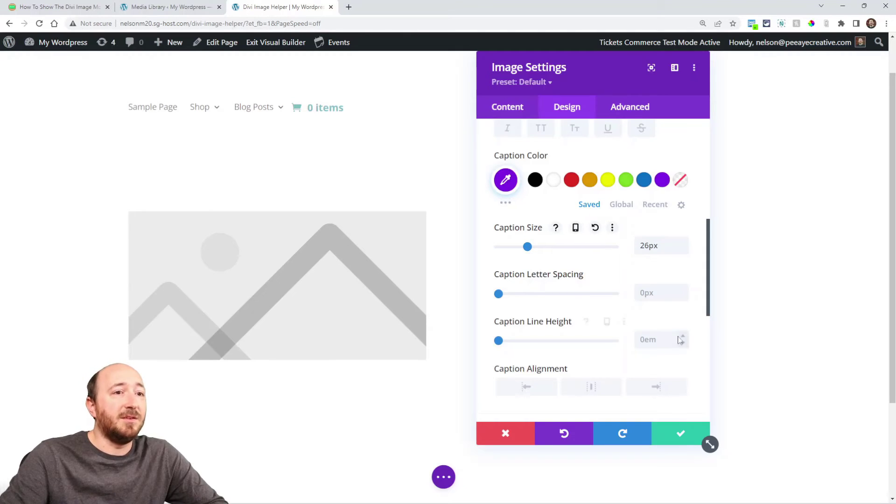
{"action": "scroll", "coordinate": [607, 327], "scroll_direction": "down", "scroll_amount": 2}
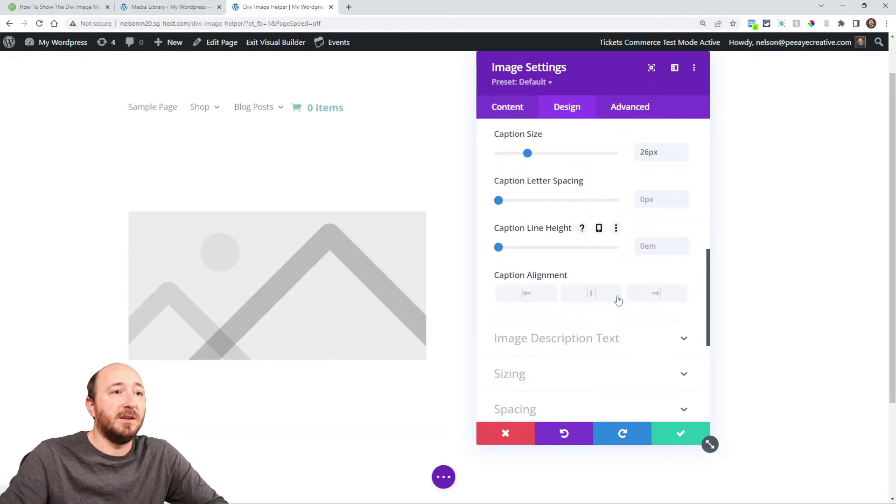
{"action": "scroll", "coordinate": [555, 301], "scroll_direction": "up", "scroll_amount": 3}
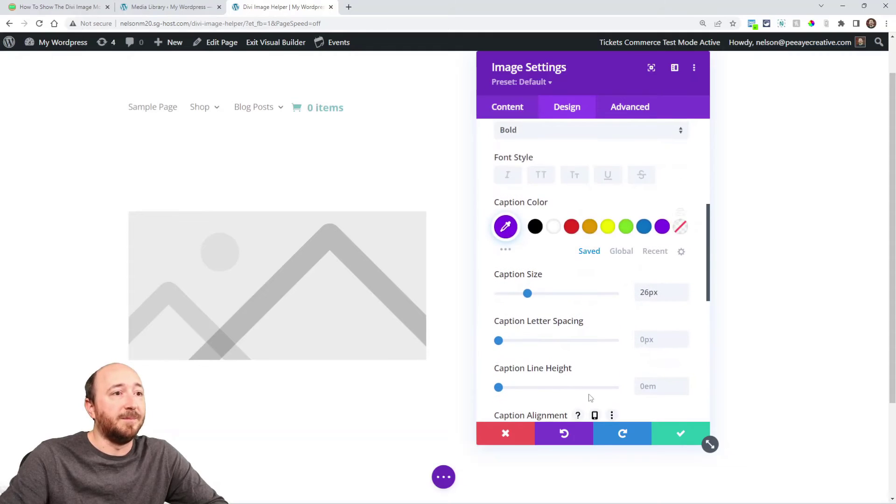
{"action": "left_click", "coordinate": [681, 432]}
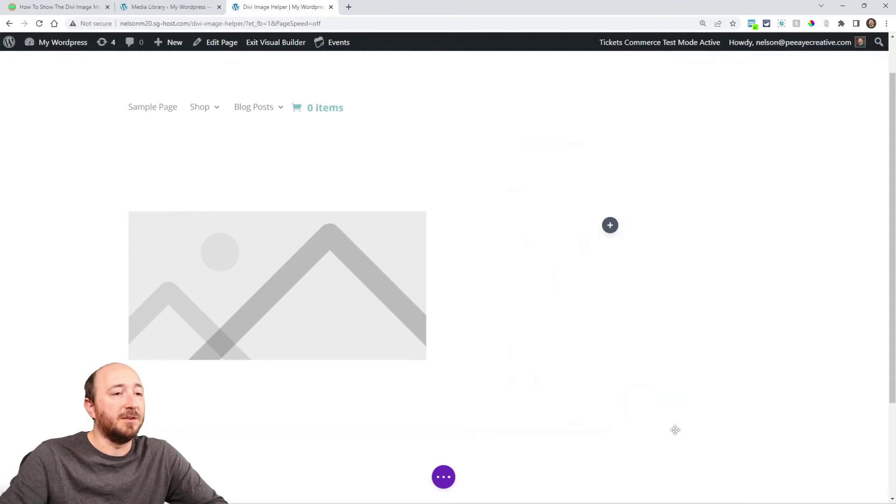
Preview the live bold purple caption, then reopen the Image module's Design settings.
{"action": "left_click", "coordinate": [443, 477]}
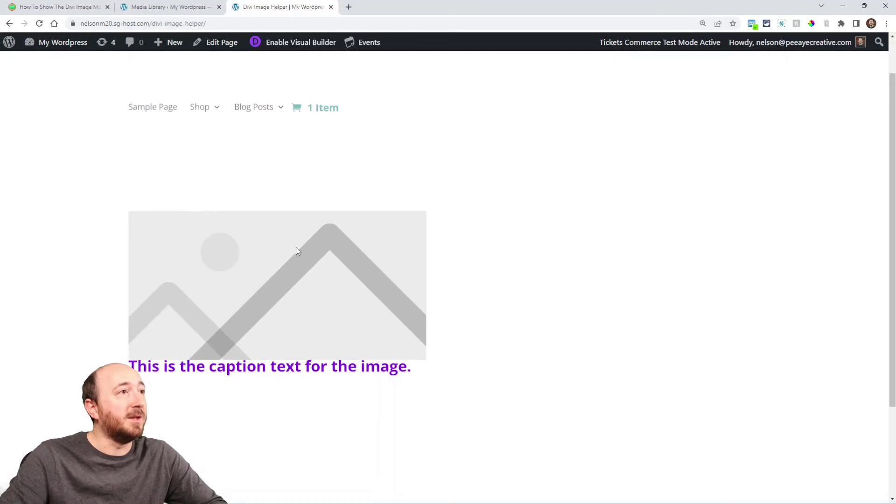
{"action": "left_click", "coordinate": [286, 43]}
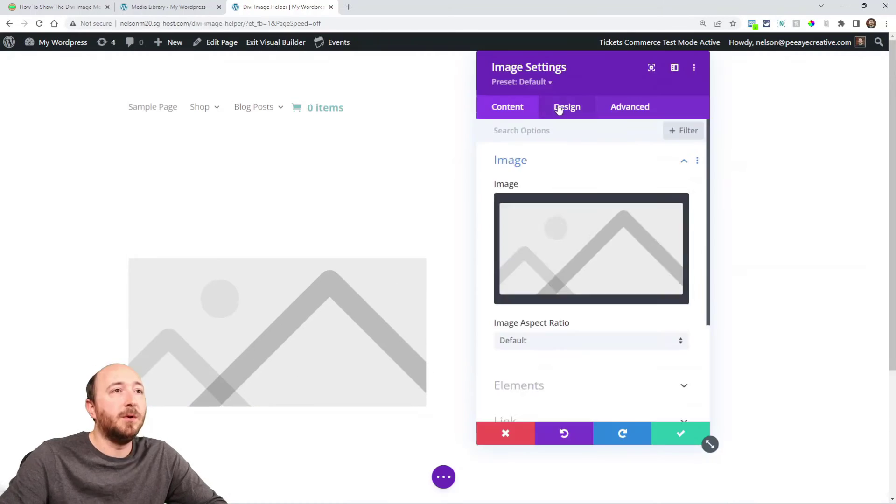
{"action": "left_click", "coordinate": [563, 107]}
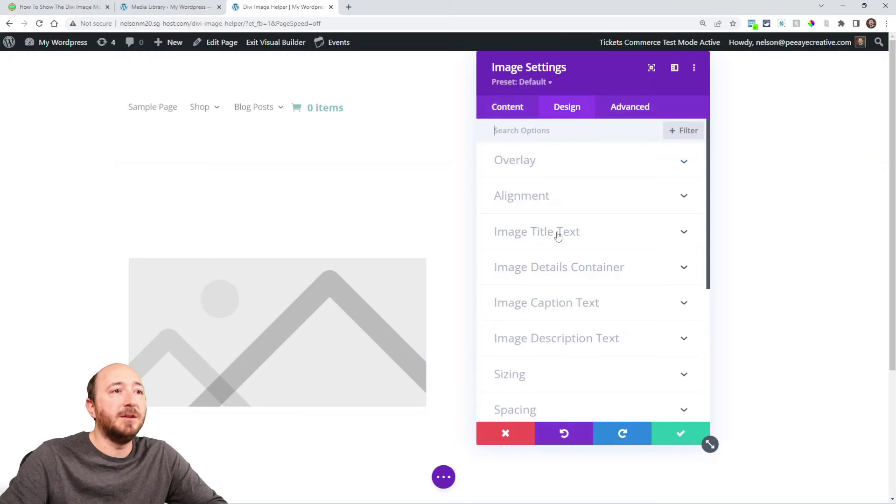
Set the Image Details Container top padding to 20px and close the module settings.
{"action": "left_click", "coordinate": [549, 269]}
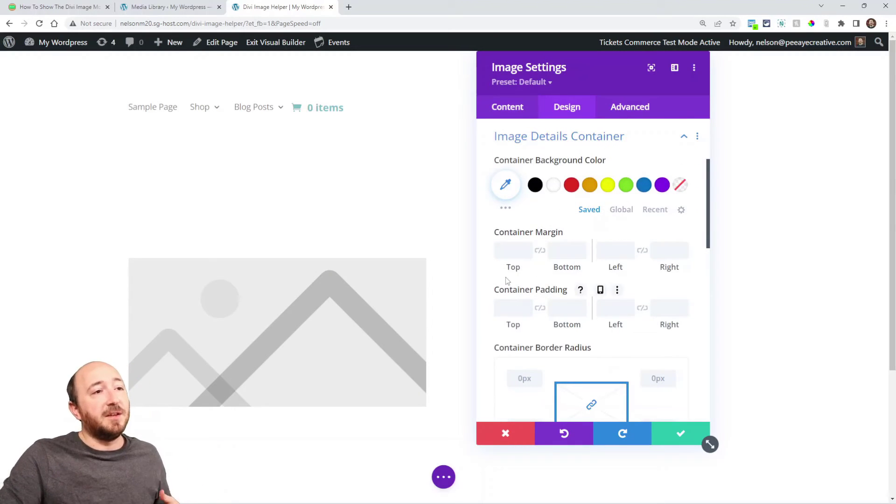
{"action": "left_click", "coordinate": [510, 309]}
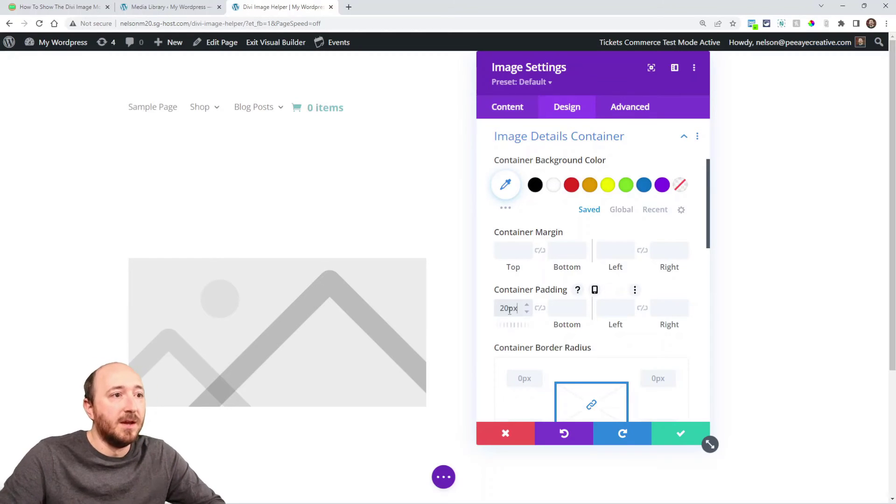
{"action": "left_click", "coordinate": [667, 434]}
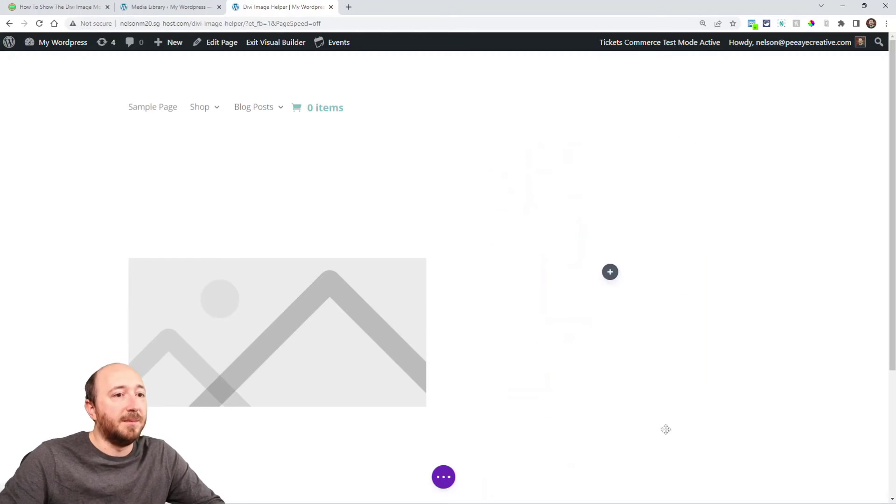
Save the page and exit the Visual Builder to view the live caption.
{"action": "left_click", "coordinate": [444, 477]}
{"action": "left_click", "coordinate": [855, 478]}
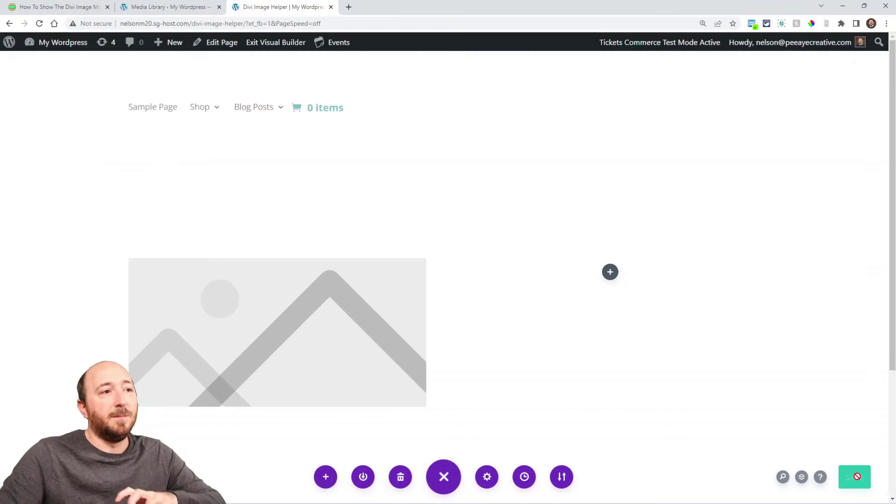
{"action": "left_click", "coordinate": [272, 43]}
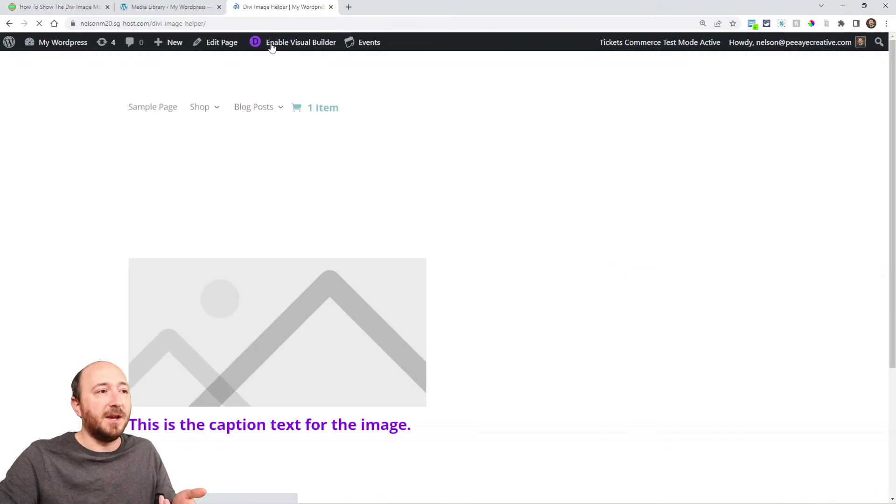